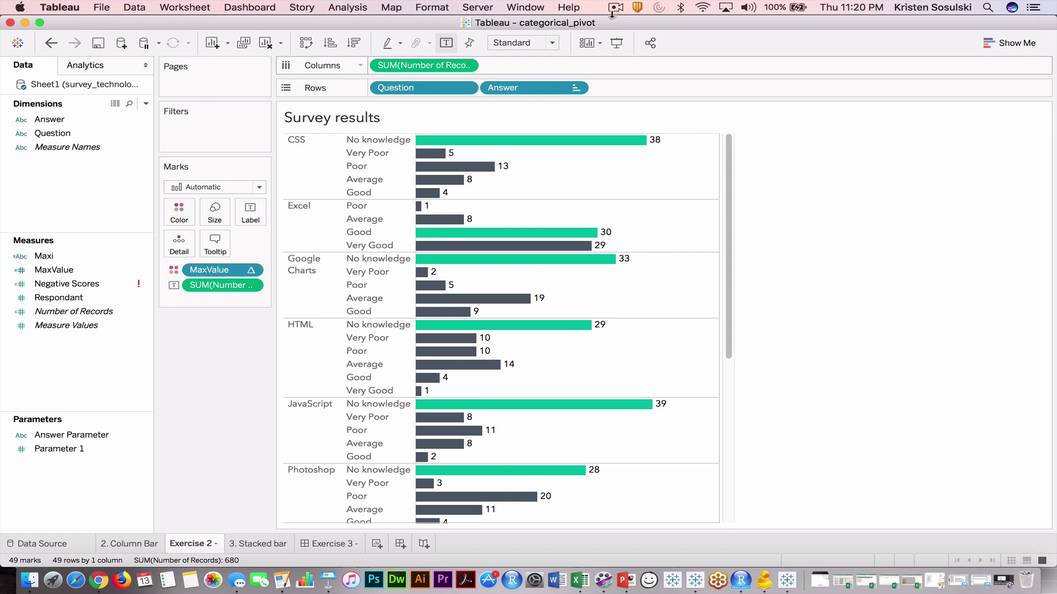
Place the Question dimension on the chart's Rows shelf.
{"action": "left_click", "coordinate": [139, 138]}
{"action": "left_click", "coordinate": [135, 123]}
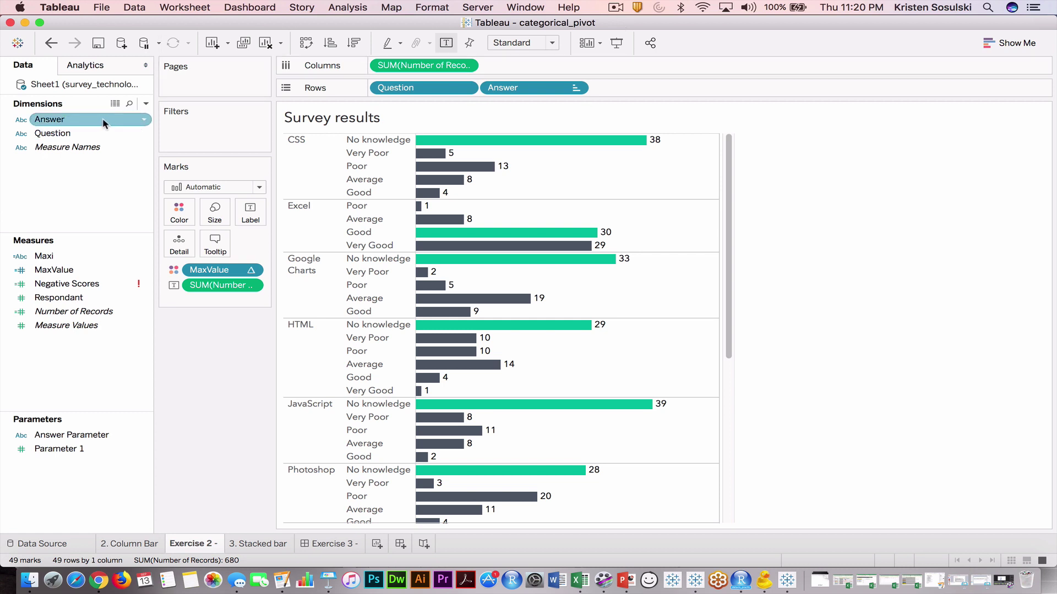
{"action": "left_click", "coordinate": [107, 137]}
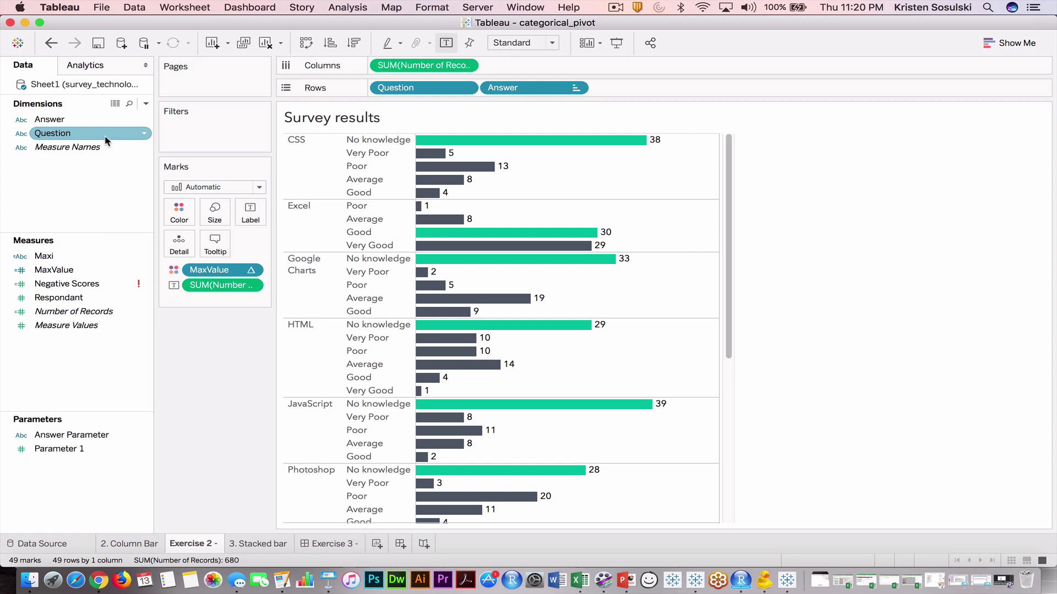
{"action": "left_click_drag", "start_coordinate": [107, 141], "coordinate": [496, 98]}
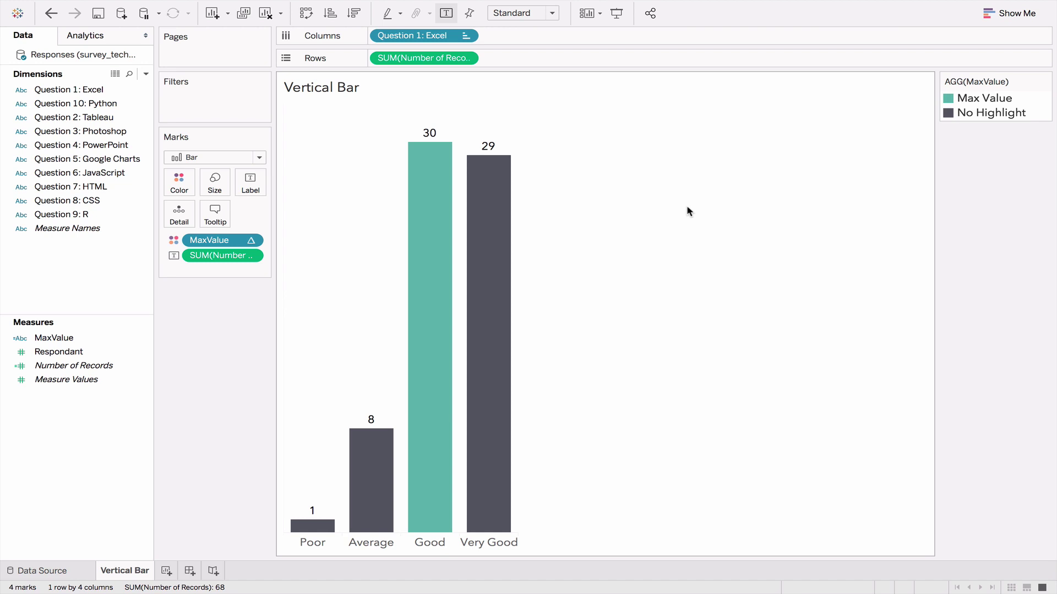
In the data source, select the Question 1: Excel through Question 7: HTML columns.
{"action": "left_click", "coordinate": [32, 572]}
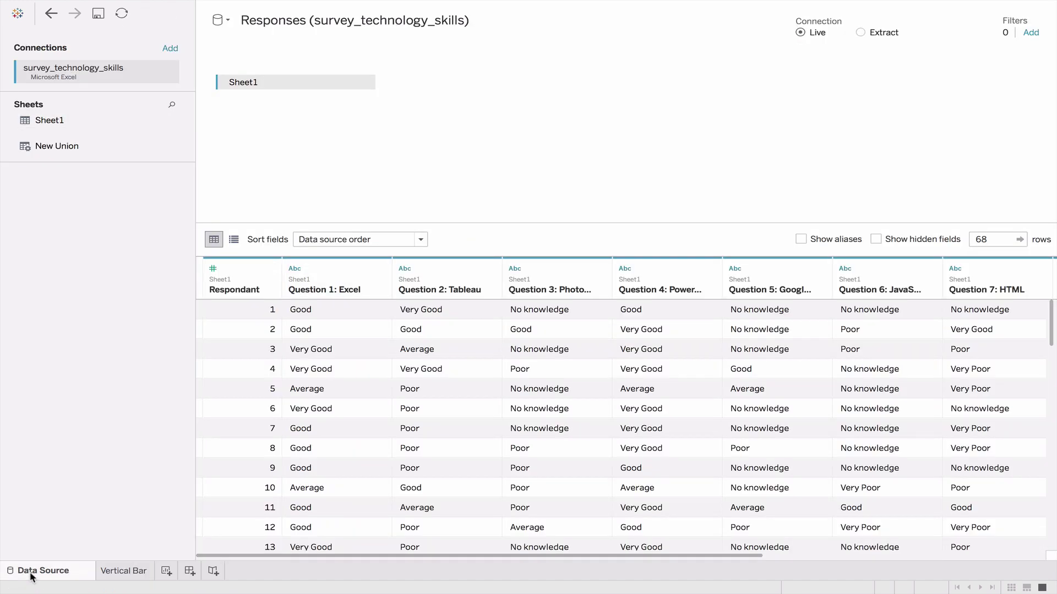
{"action": "left_click", "coordinate": [361, 278]}
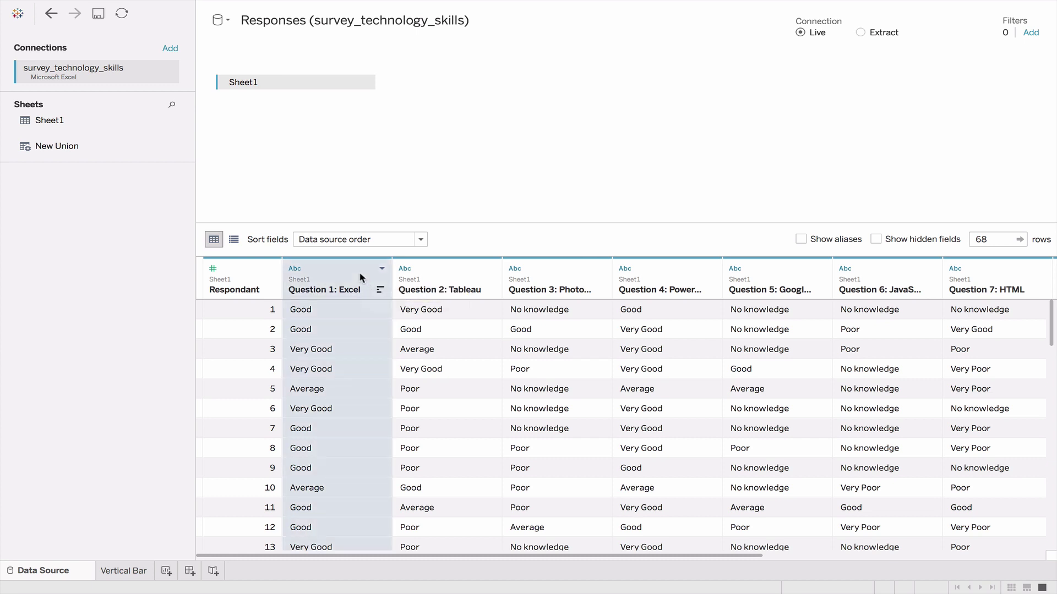
{"action": "left_click", "coordinate": [475, 278], "text": "ctrl"}
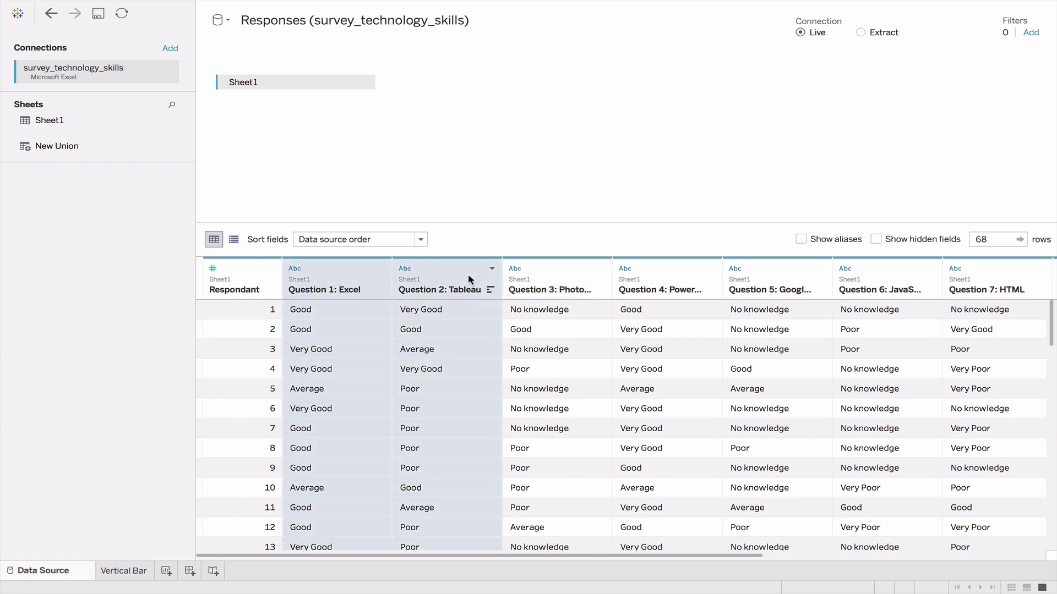
{"action": "left_click", "coordinate": [569, 278], "text": "ctrl"}
{"action": "left_click", "coordinate": [697, 277], "text": "ctrl"}
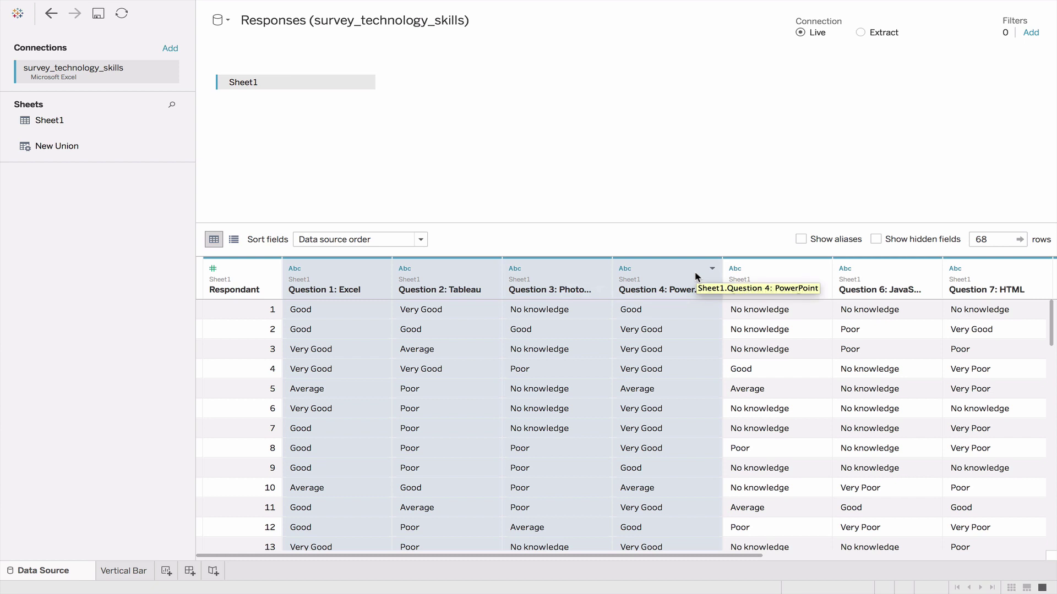
{"action": "left_click", "coordinate": [783, 278], "text": "ctrl"}
{"action": "left_click", "coordinate": [867, 279], "text": "ctrl"}
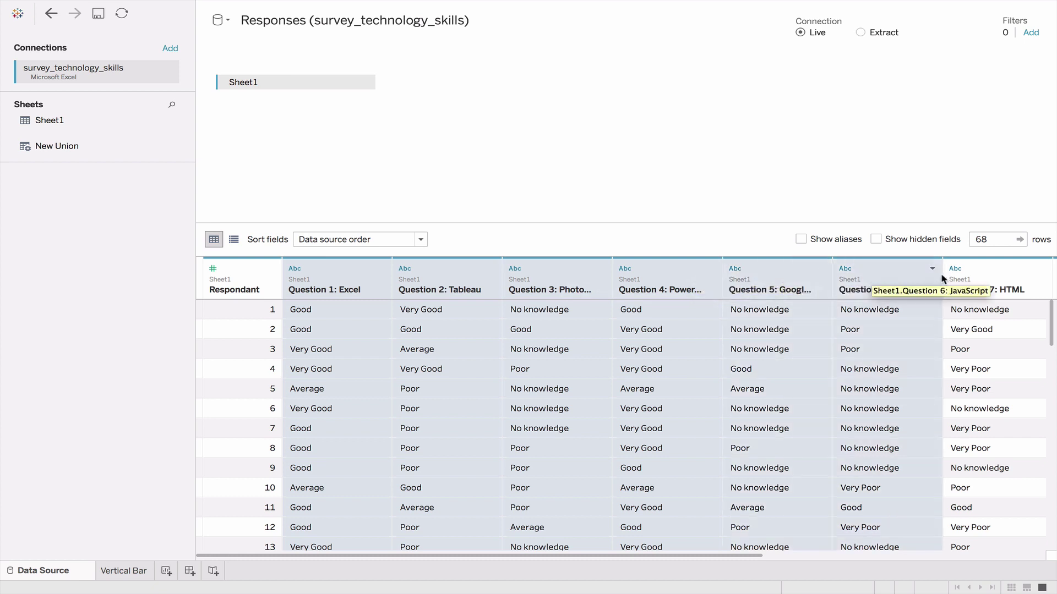
{"action": "left_click", "coordinate": [985, 275], "text": "ctrl"}
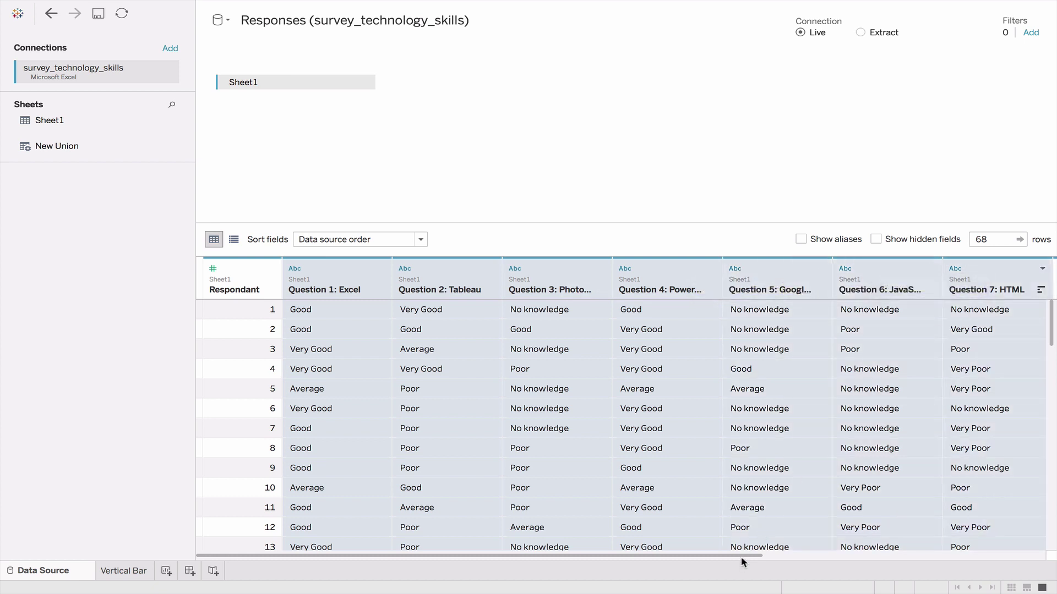
Add Question 8: CSS, 9: R and 10: Python to the selection and pivot all ten columns.
{"action": "left_click_drag", "start_coordinate": [750, 557], "coordinate": [908, 553]}
{"action": "left_click", "coordinate": [940, 277], "text": "ctrl"}
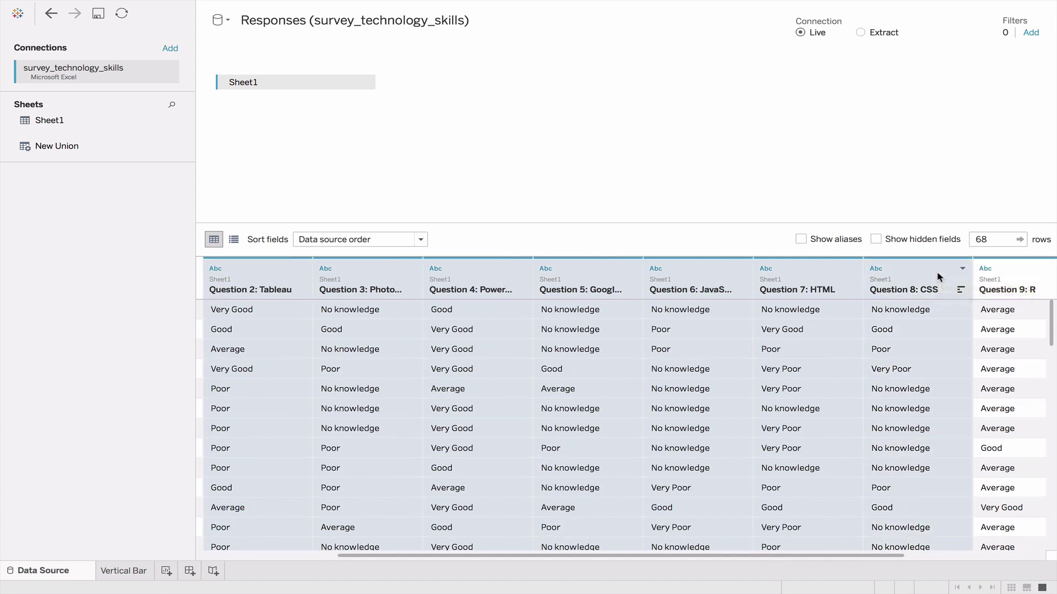
{"action": "left_click", "coordinate": [1015, 277], "text": "ctrl"}
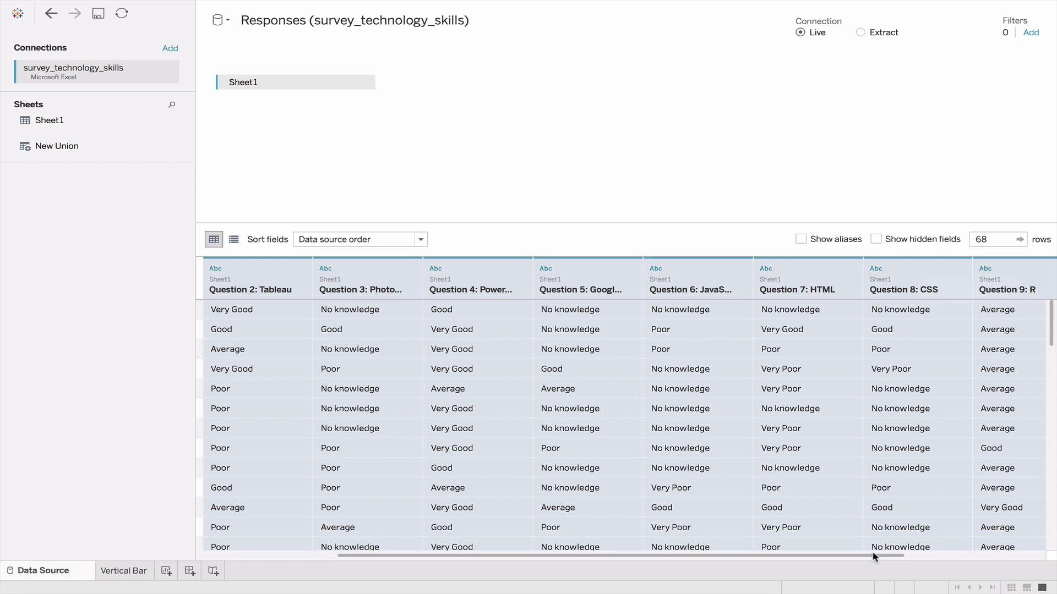
{"action": "left_click_drag", "start_coordinate": [875, 557], "coordinate": [927, 555]}
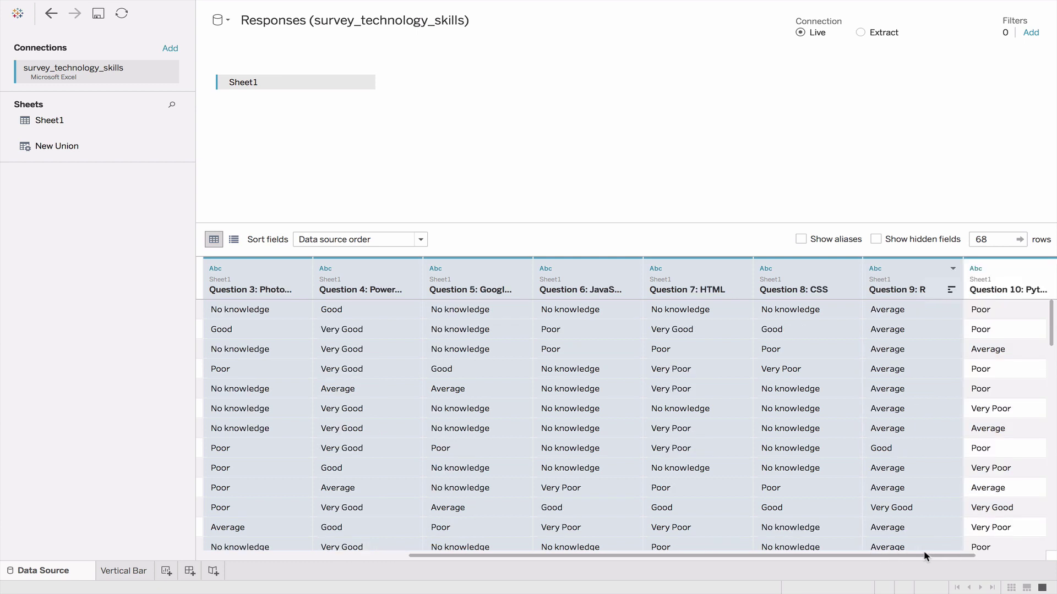
{"action": "left_click", "coordinate": [1031, 275], "text": "ctrl"}
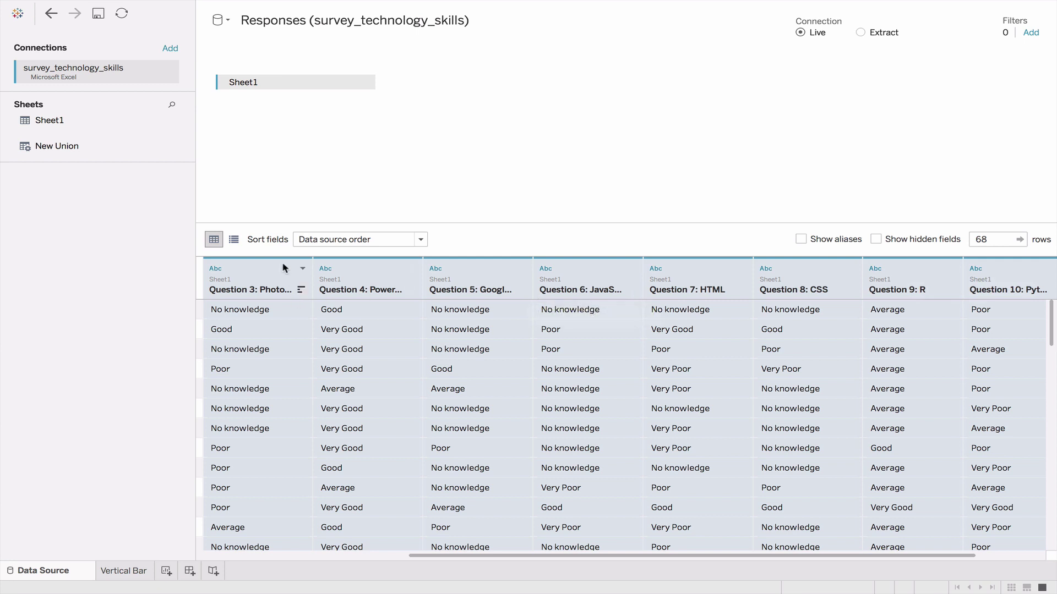
{"action": "right_click", "coordinate": [272, 273]}
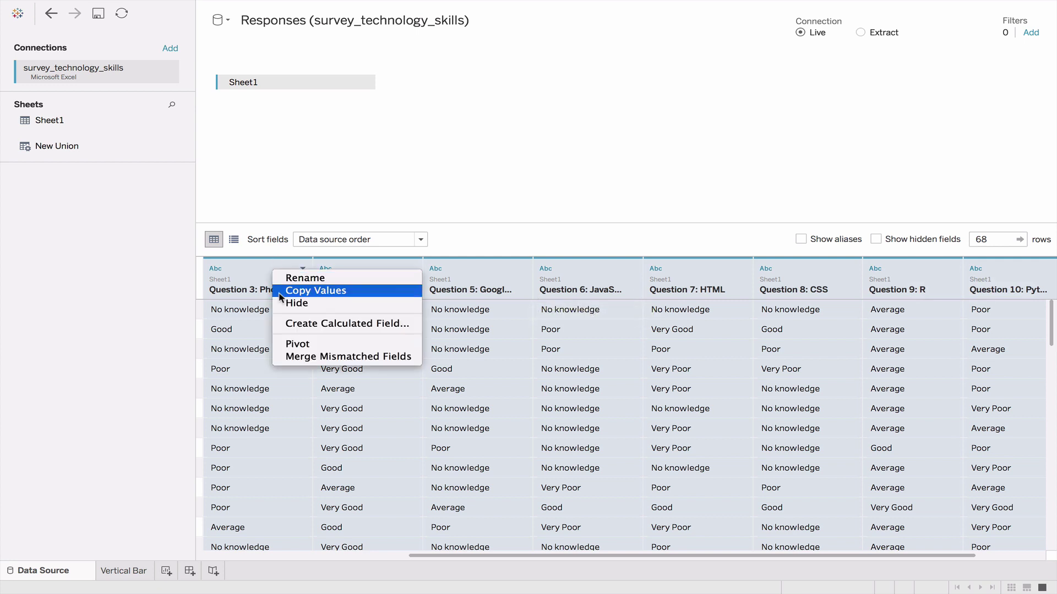
{"action": "left_click", "coordinate": [290, 345]}
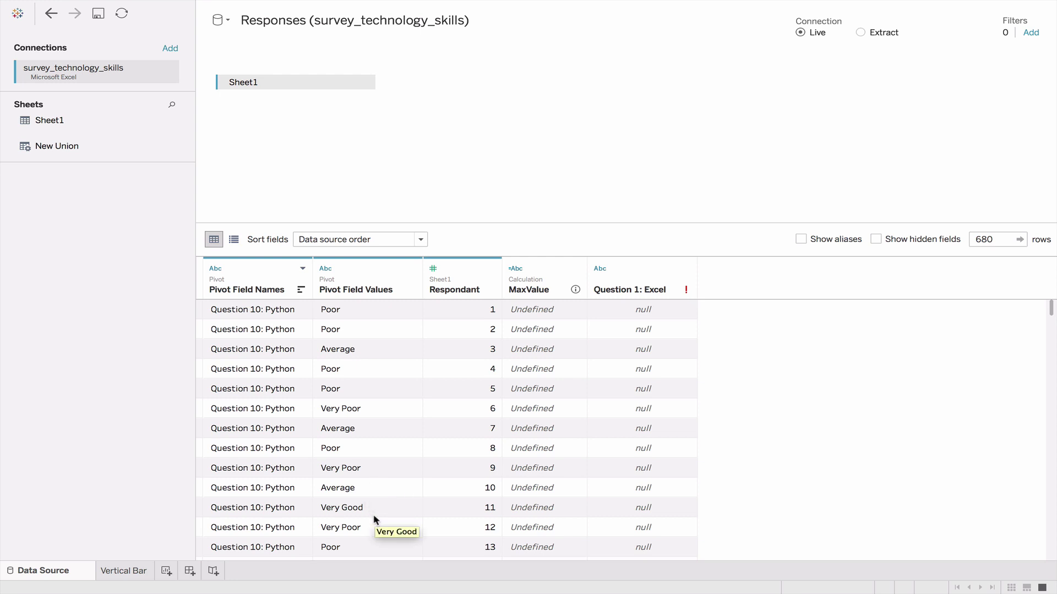
Rename the Pivot Field Names column to 'Question'.
{"action": "left_click", "coordinate": [258, 291]}
{"action": "right_click", "coordinate": [259, 290]}
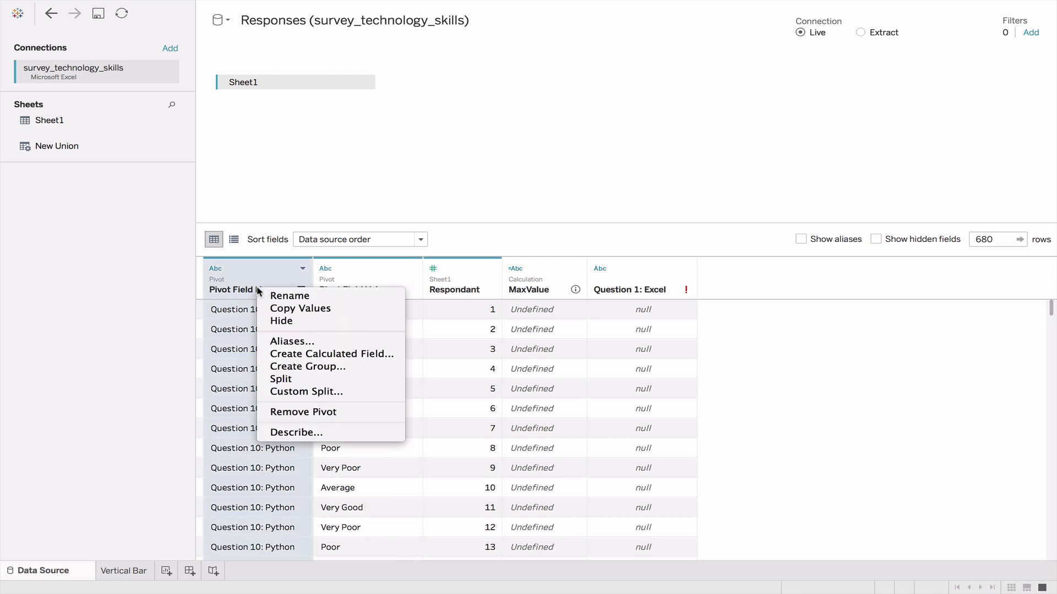
{"action": "left_click", "coordinate": [280, 296]}
{"action": "type", "text": "Question"}
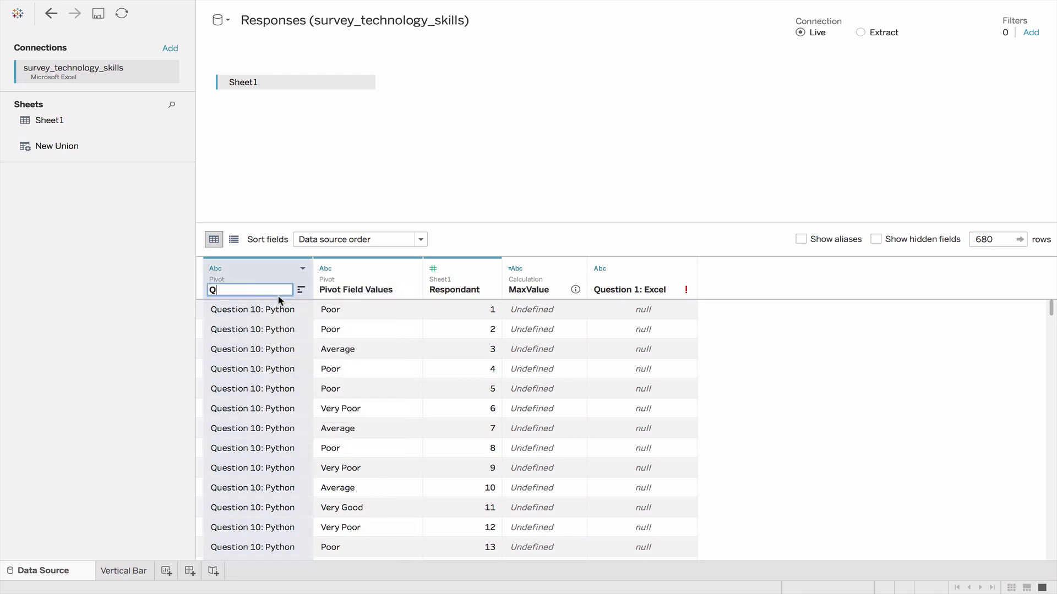
{"action": "left_click", "coordinate": [368, 292]}
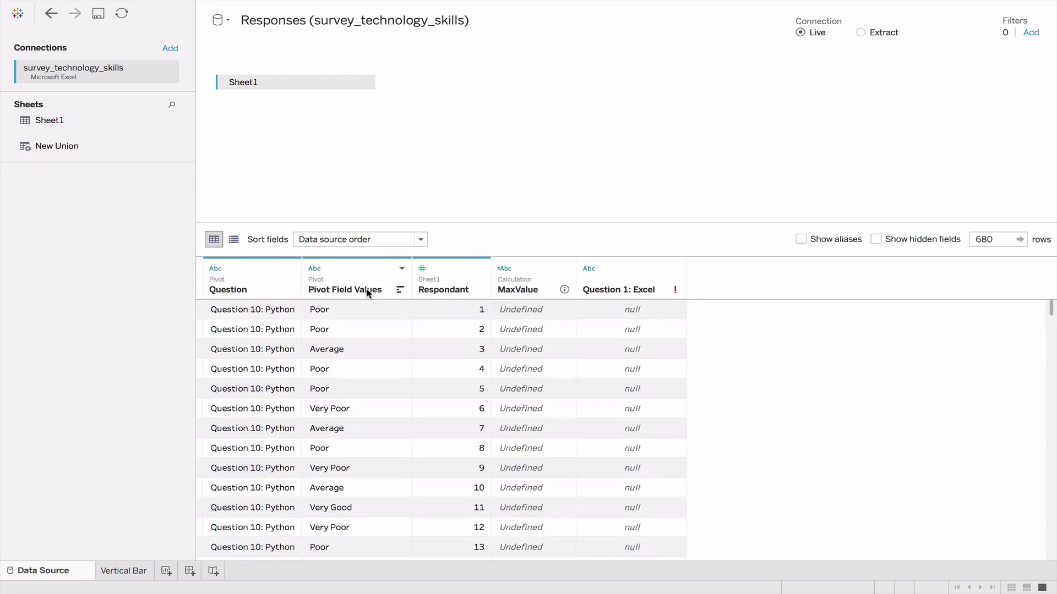
Rename the Pivot Field Values column to 'Answer', correcting typos along the way.
{"action": "right_click", "coordinate": [368, 292]}
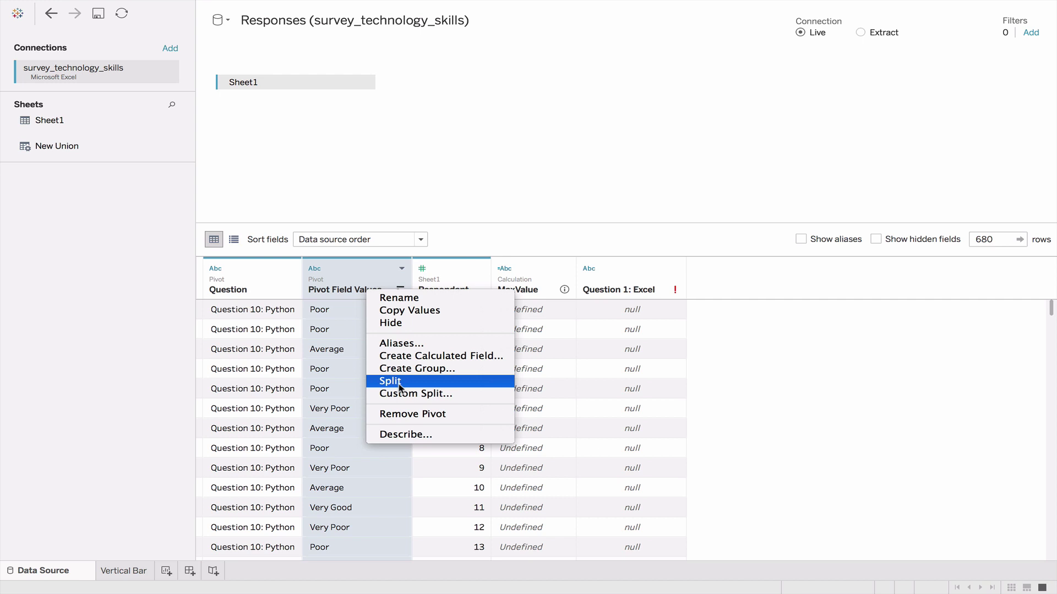
{"action": "left_click", "coordinate": [400, 299]}
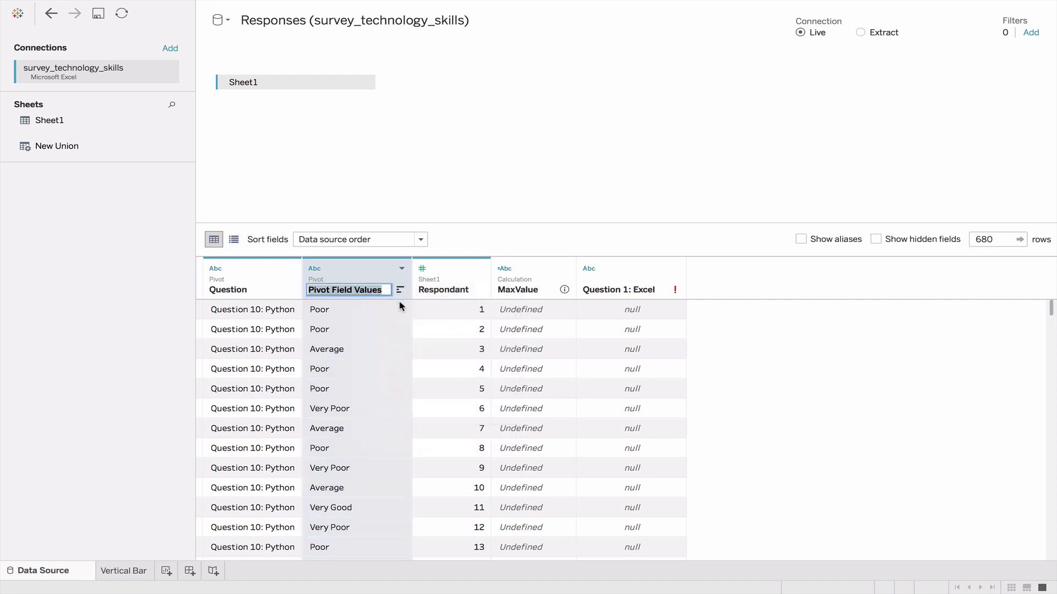
{"action": "type", "text": "Ansser"}
{"action": "key", "text": "BackSpace"}
{"action": "key", "text": "BackSpace"}
{"action": "key", "text": "BackSpace"}
{"action": "key", "text": "BackSpace"}
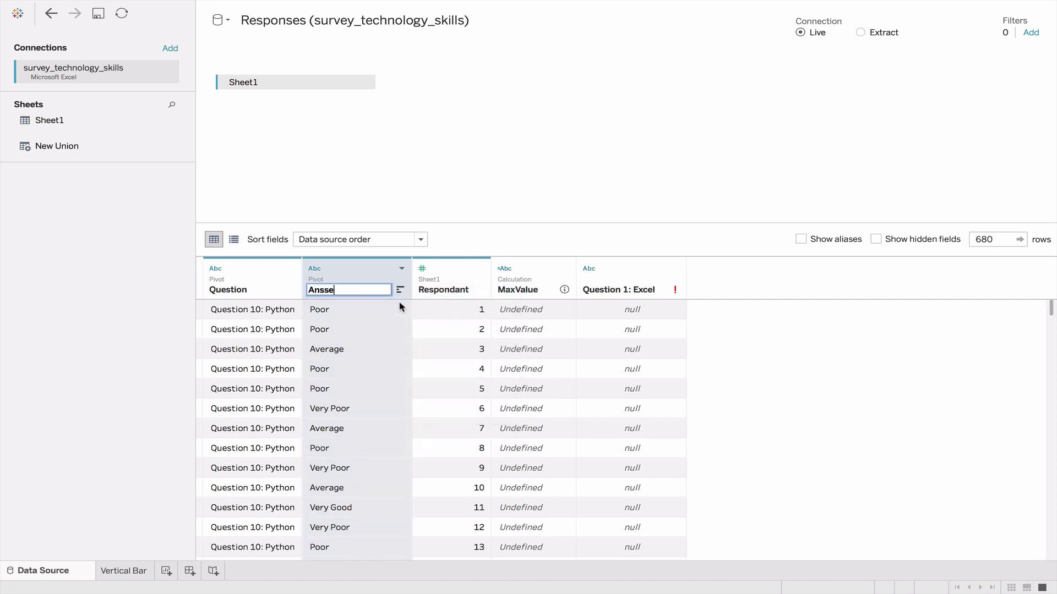
{"action": "type", "text": "sswer"}
{"action": "key", "text": "BackSpace"}
{"action": "key", "text": "BackSpace"}
{"action": "key", "text": "BackSpace"}
{"action": "key", "text": "BackSpace"}
{"action": "type", "text": "wer"}
{"action": "left_click", "coordinate": [92, 434]}
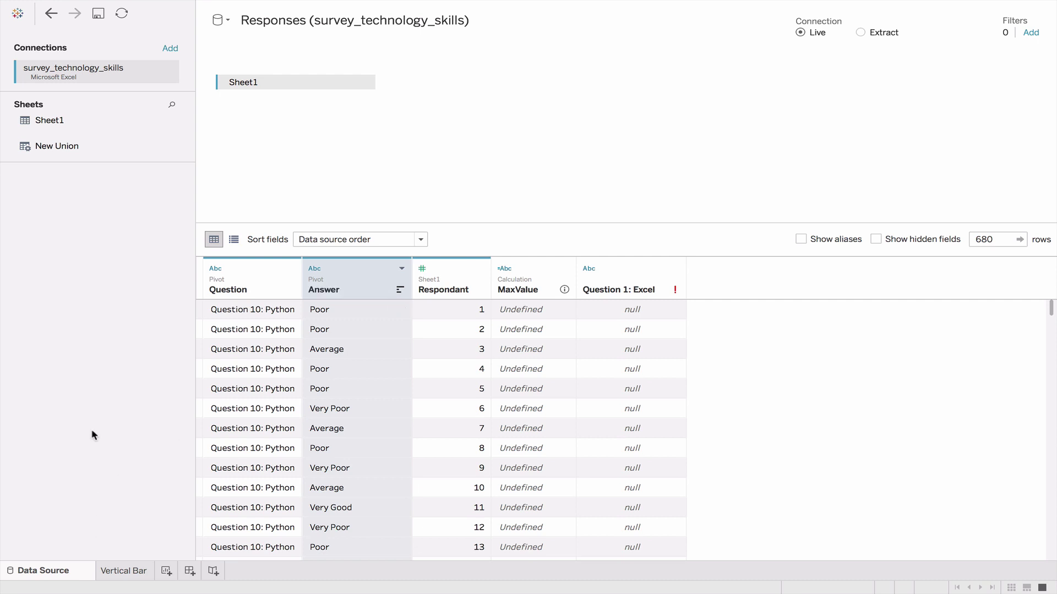
Return to the Vertical Bar worksheet, where Question 1: Excel now shows as missing.
{"action": "left_click", "coordinate": [126, 571]}
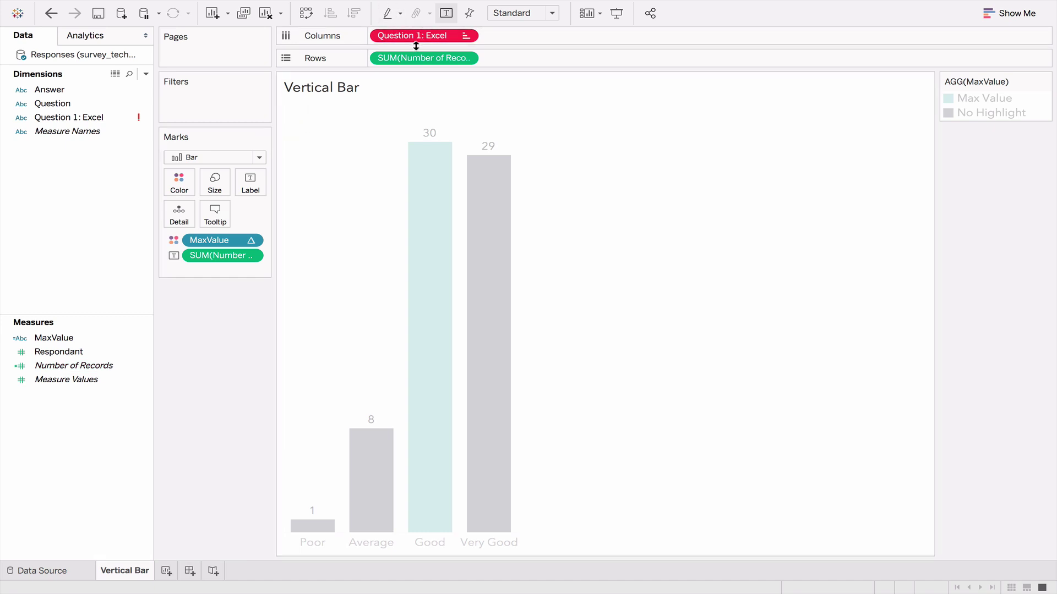
{"action": "mouse_move", "coordinate": [385, 43]}
In a new Sheet 2, chart Number of Records by Question and Answer as horizontal bars.
{"action": "left_click", "coordinate": [166, 571]}
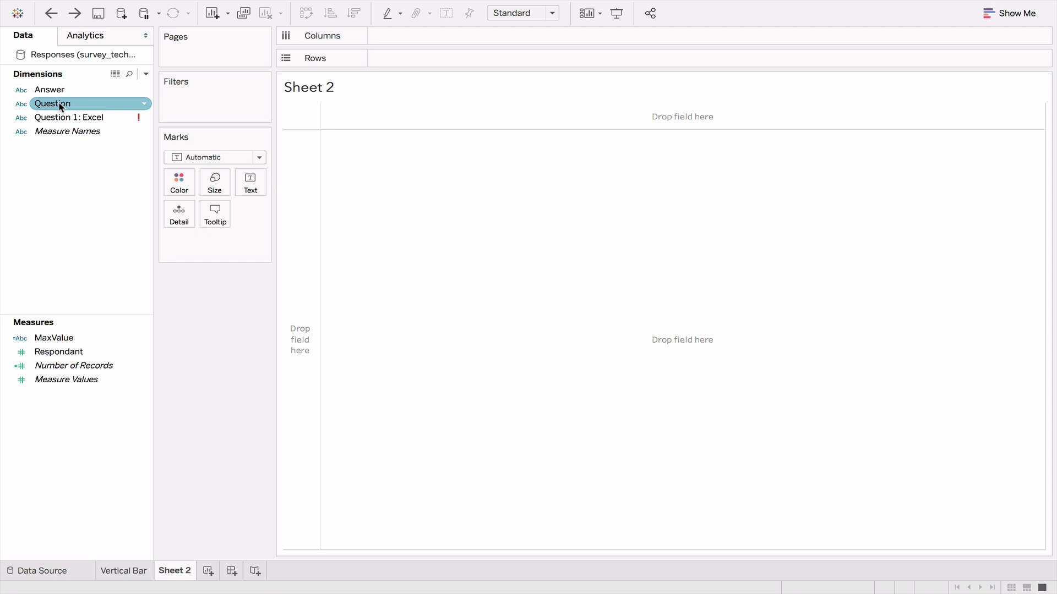
{"action": "left_click_drag", "start_coordinate": [64, 104], "coordinate": [419, 38]}
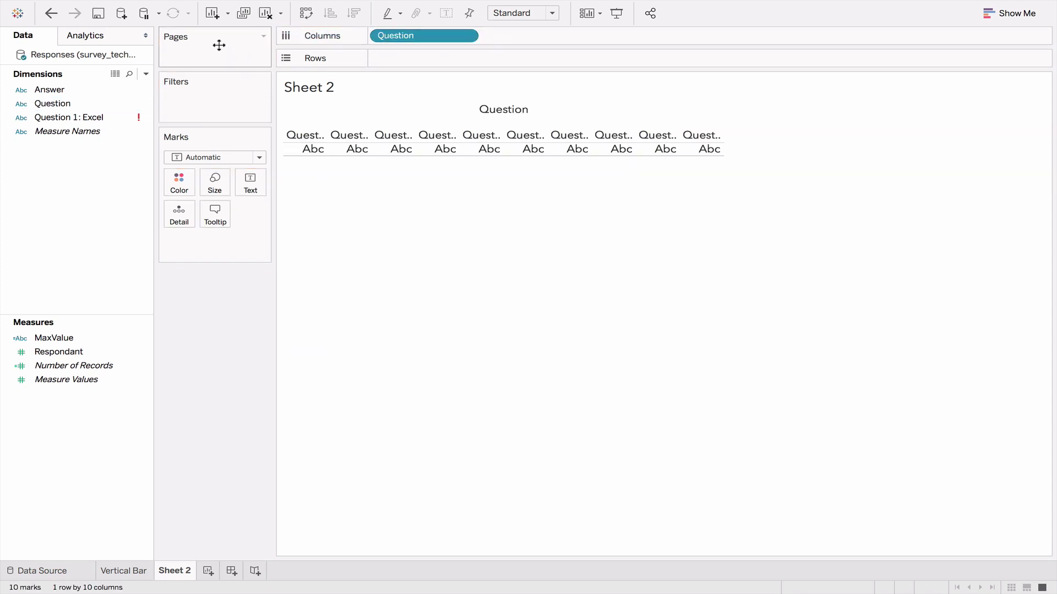
{"action": "left_click_drag", "start_coordinate": [80, 89], "coordinate": [572, 40]}
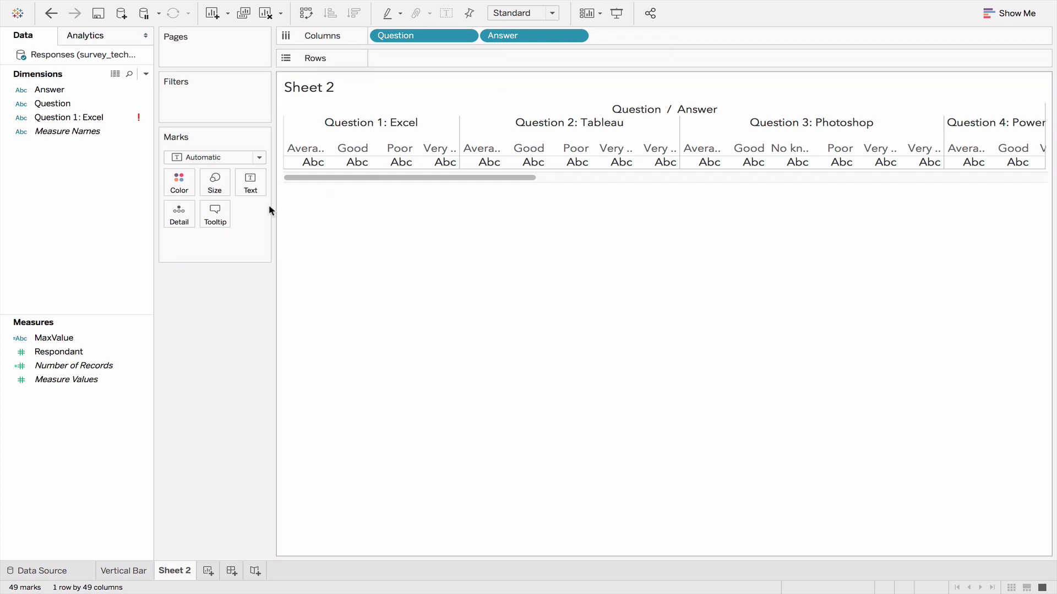
{"action": "left_click_drag", "start_coordinate": [65, 366], "coordinate": [433, 55]}
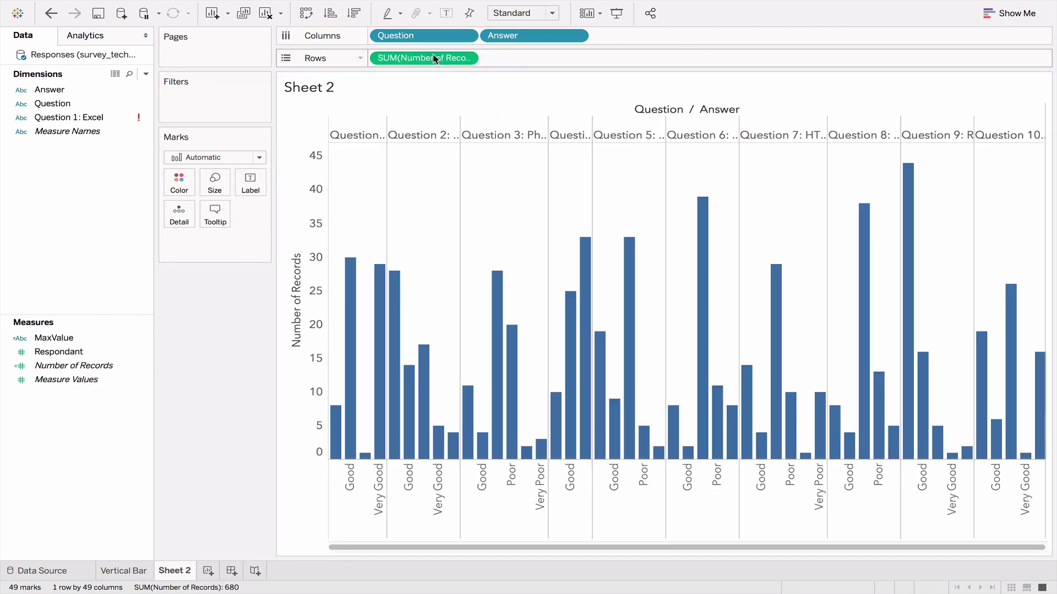
{"action": "left_click", "coordinate": [306, 12]}
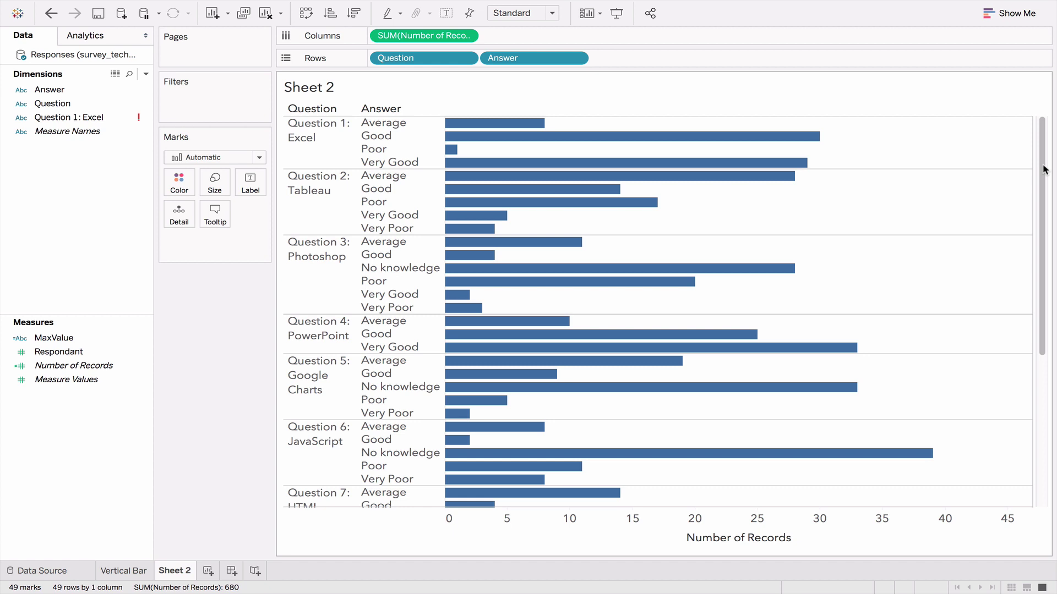
Paste the copied formatting onto Sheet 2, giving dark grey bars and smaller fonts.
{"action": "left_click_drag", "start_coordinate": [1043, 173], "coordinate": [220, 413]}
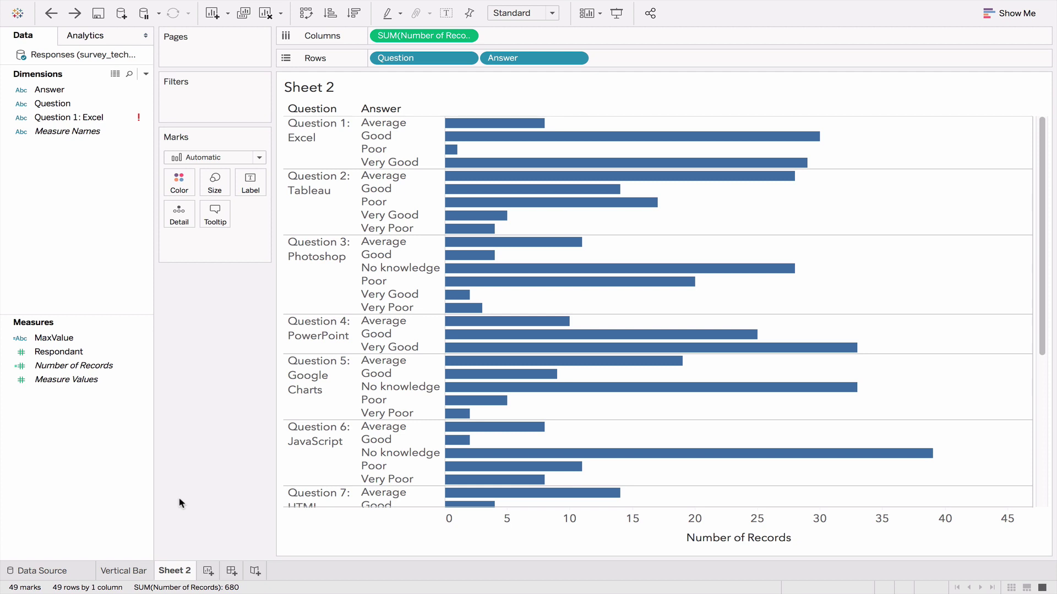
{"action": "right_click", "coordinate": [176, 567]}
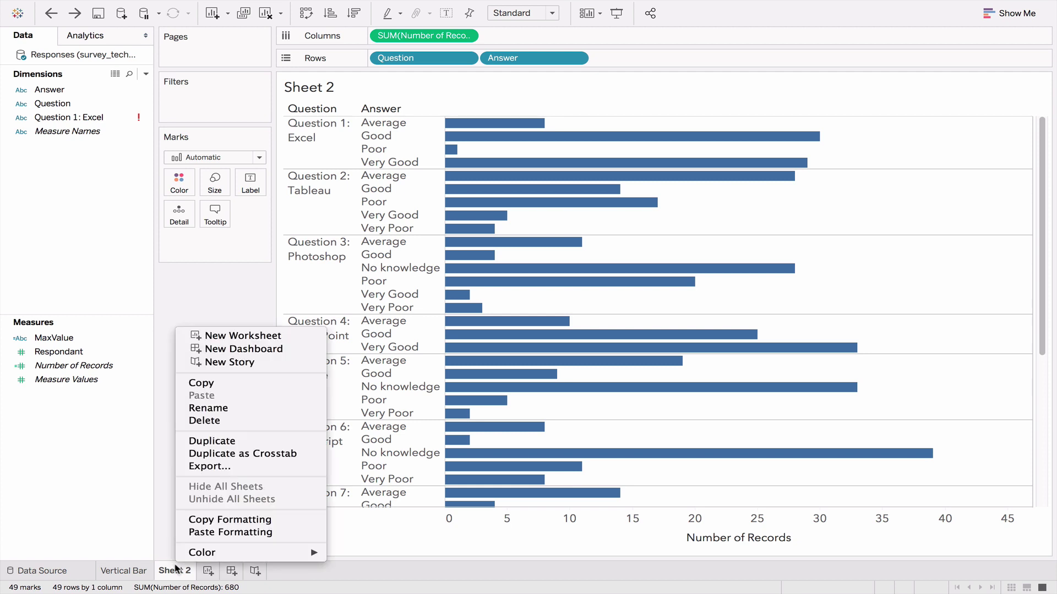
{"action": "left_click", "coordinate": [202, 532]}
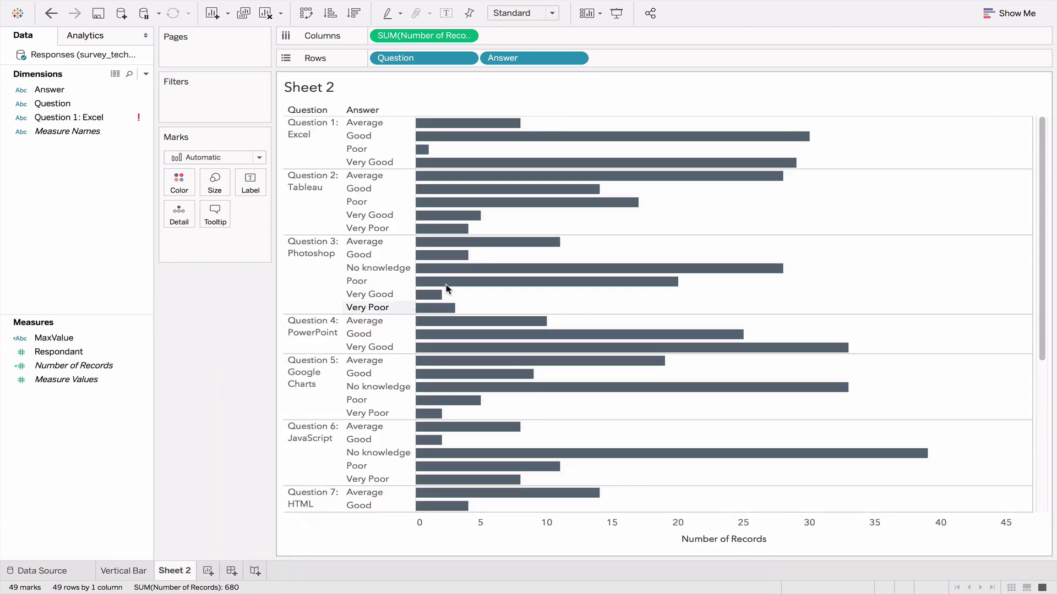